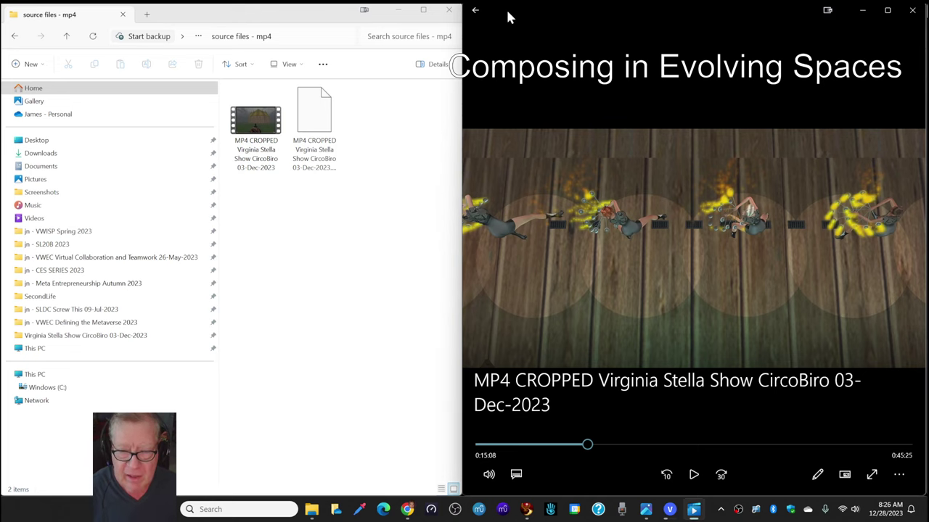
Step: Play the cropped CircoBiro recording forward a few seconds and pause it at 0:15:14
key(space)
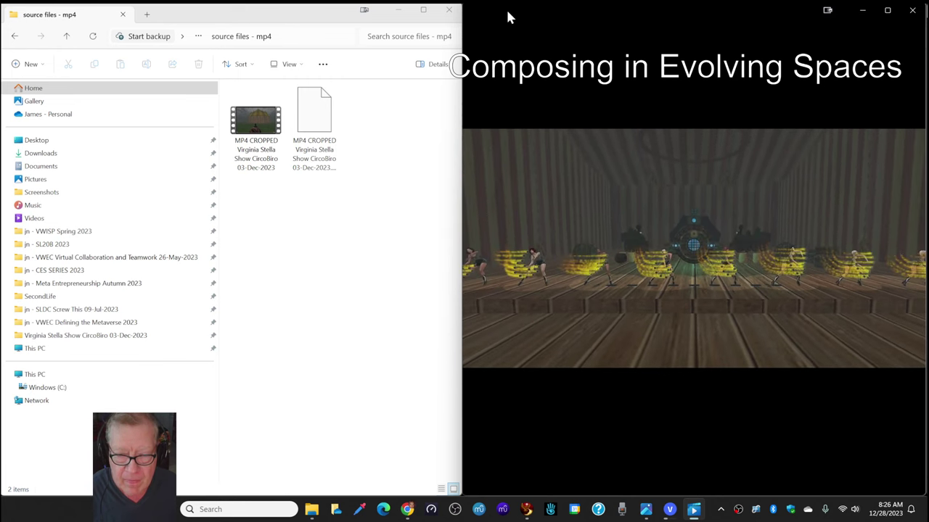
key(space)
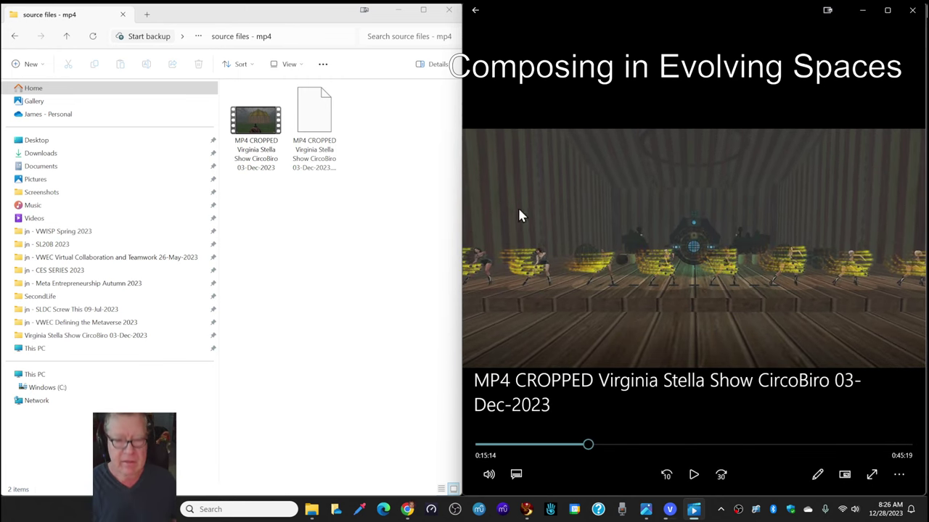
Step: Bring the recap sheet forward and read the Reflection notes in H19 and H20
mouse_move(406, 509)
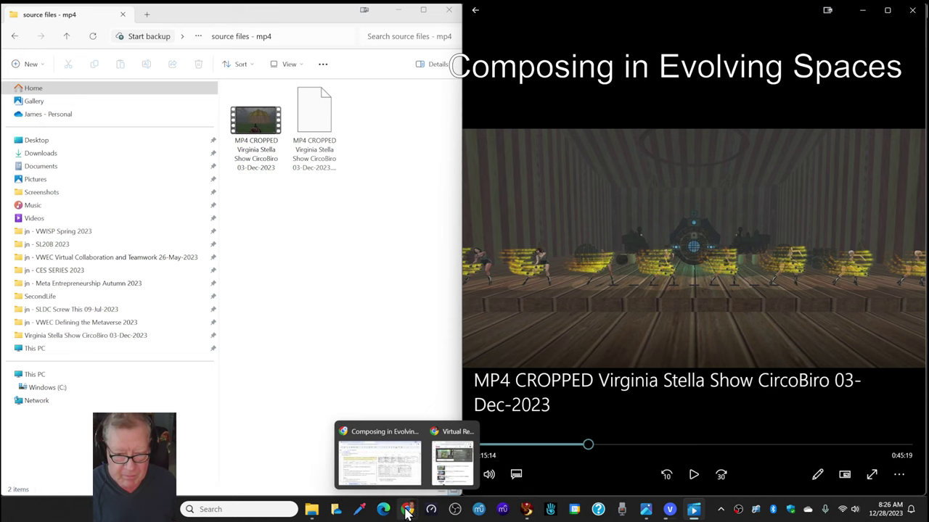
click(379, 464)
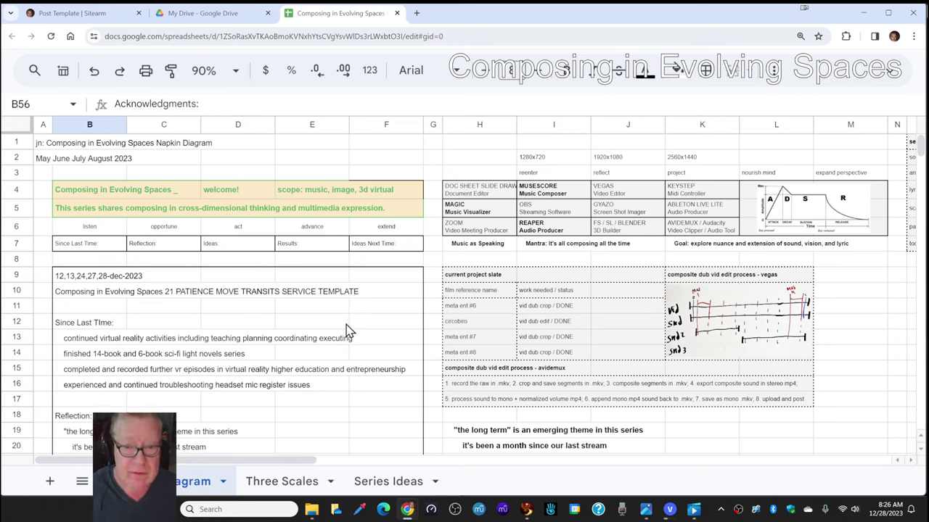
scroll(348, 367, down, 4)
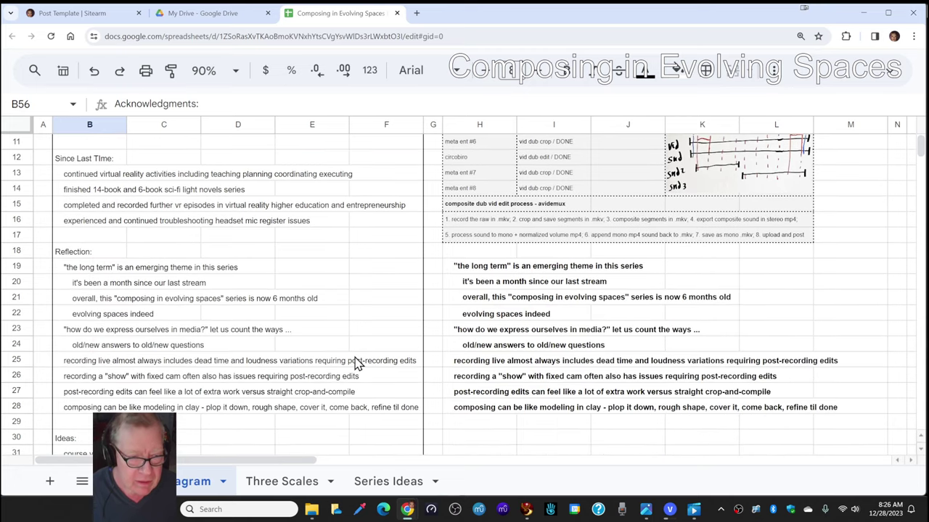
scroll(355, 365, down, 1)
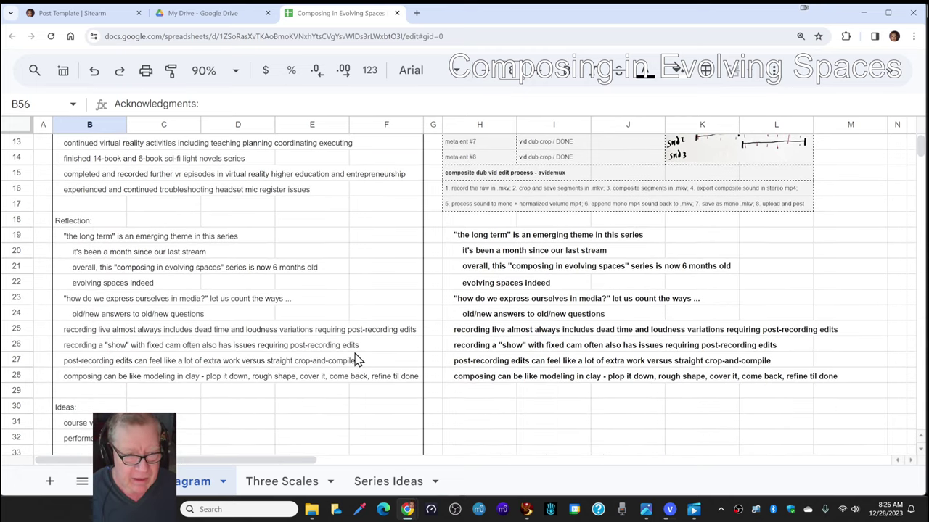
click(484, 239)
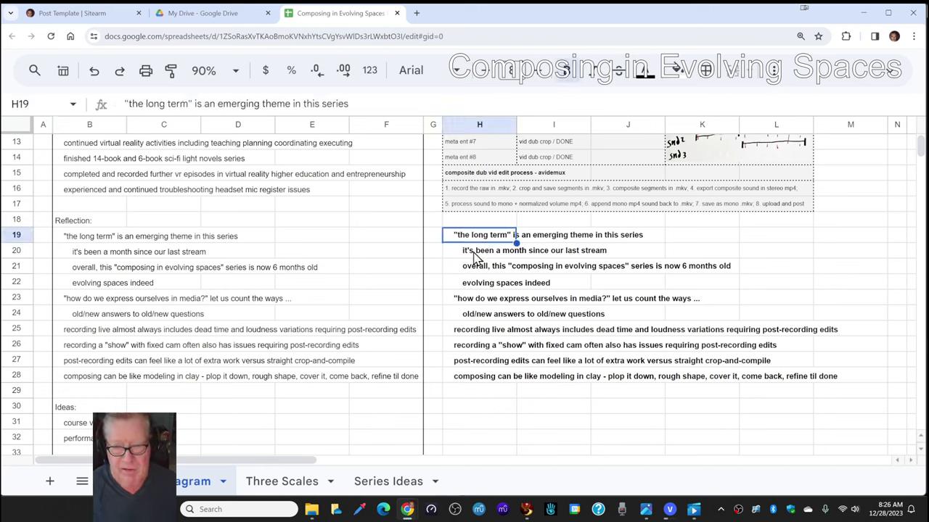
click(474, 254)
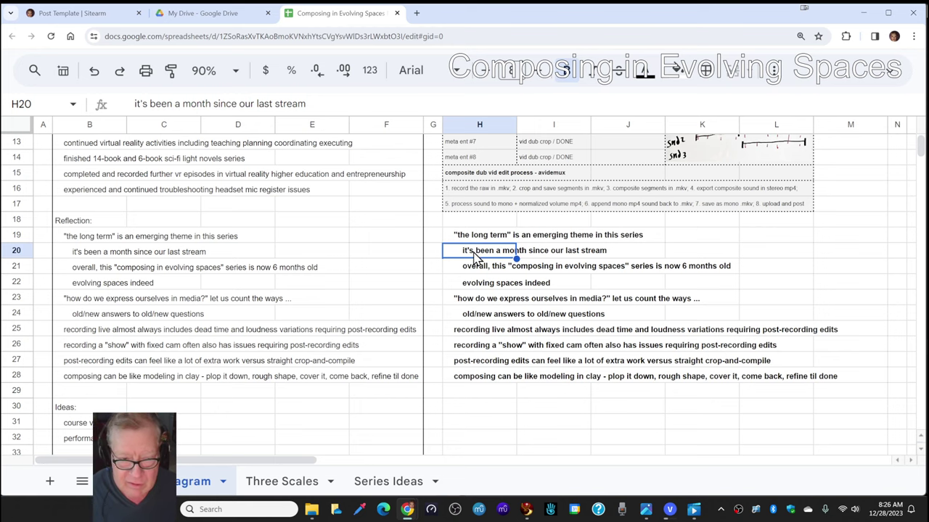
Step: Step through the Reflection notes in H21 to H28, from series age to modeling in clay
scroll(475, 258, up, 5)
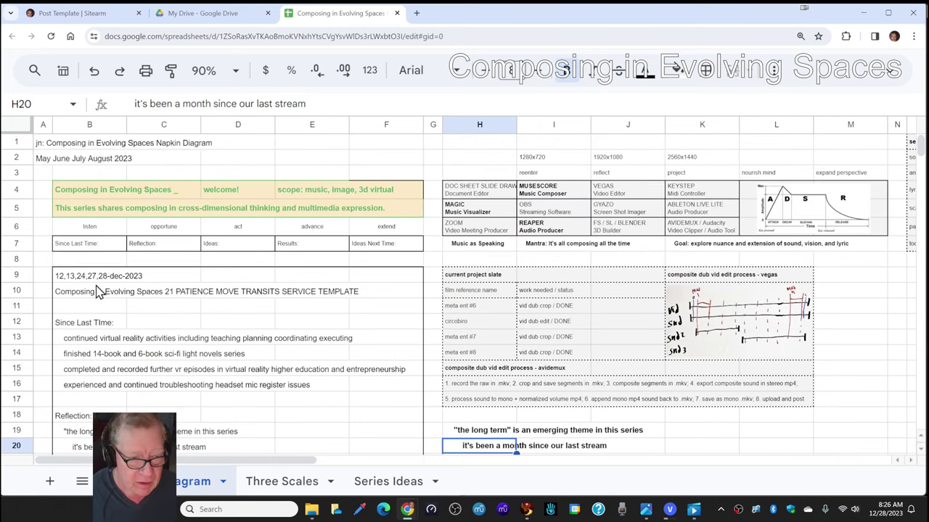
scroll(591, 375, down, 1)
scroll(591, 376, down, 4)
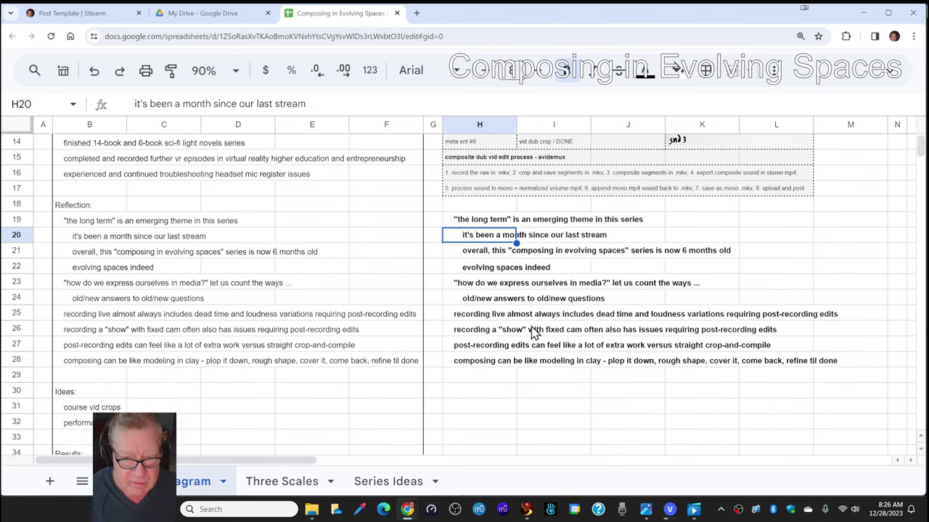
click(477, 254)
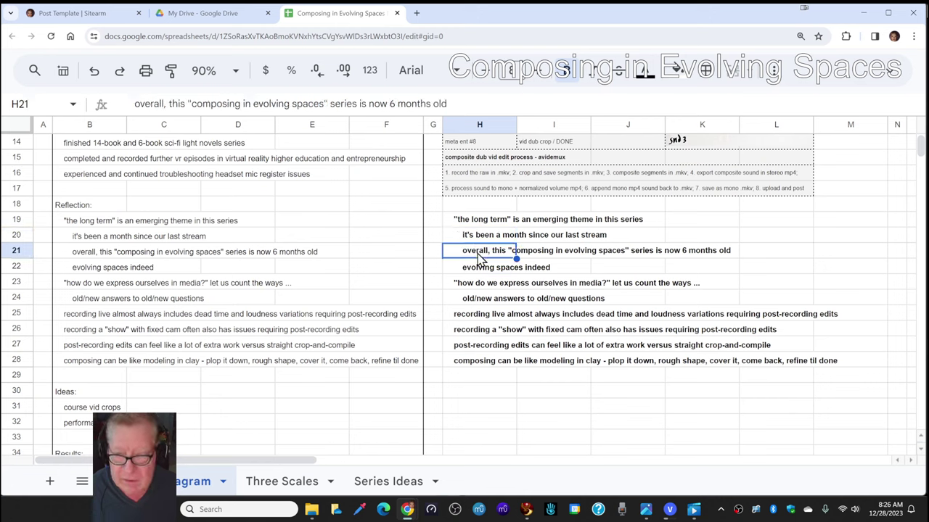
click(472, 272)
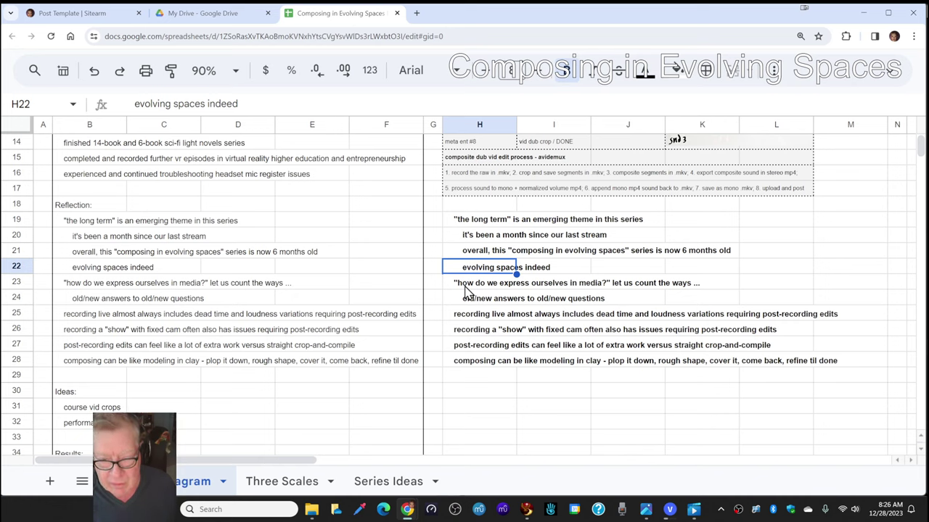
click(467, 287)
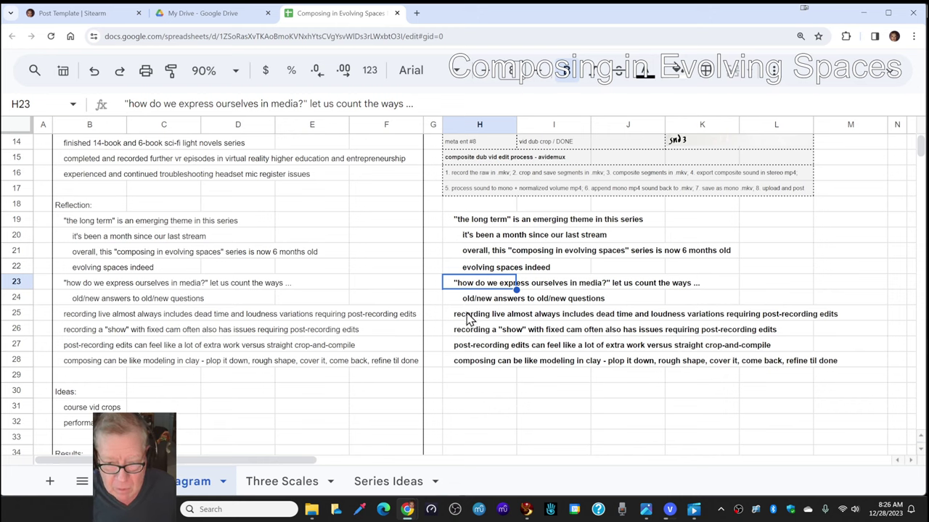
click(470, 318)
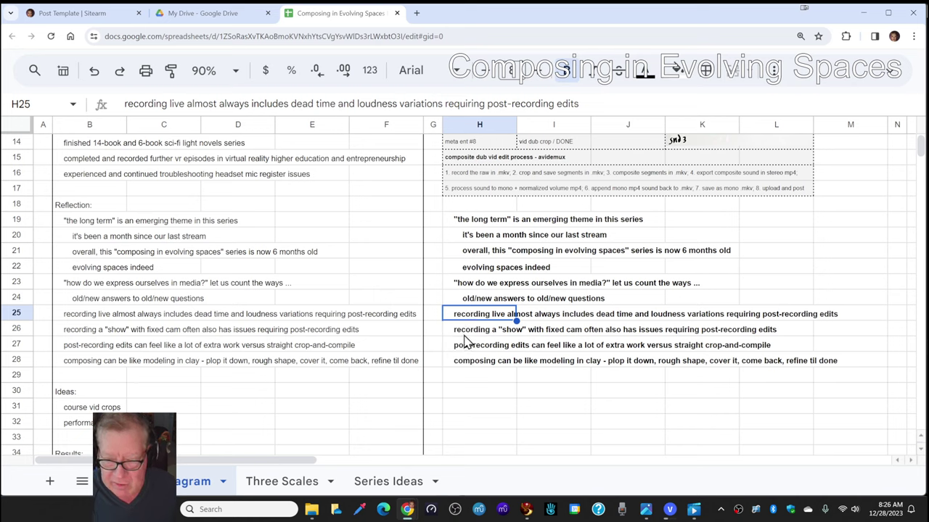
click(472, 334)
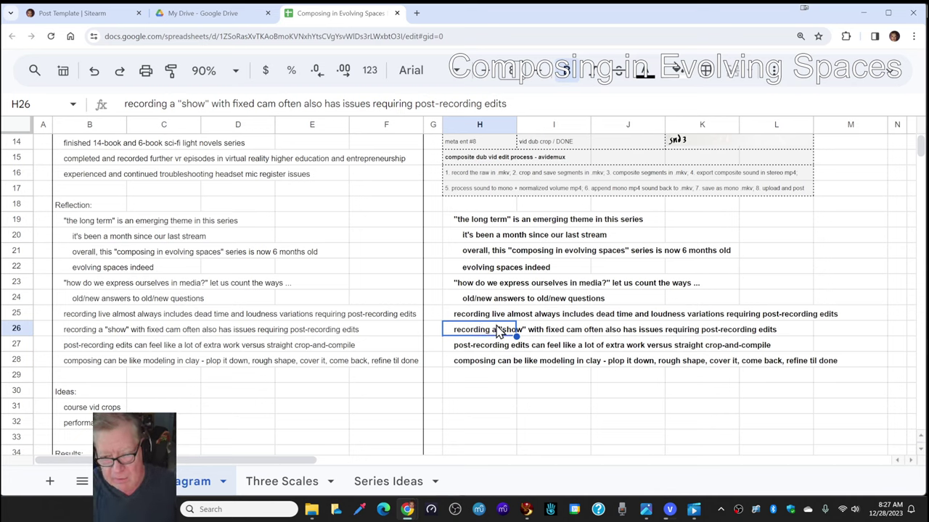
click(506, 348)
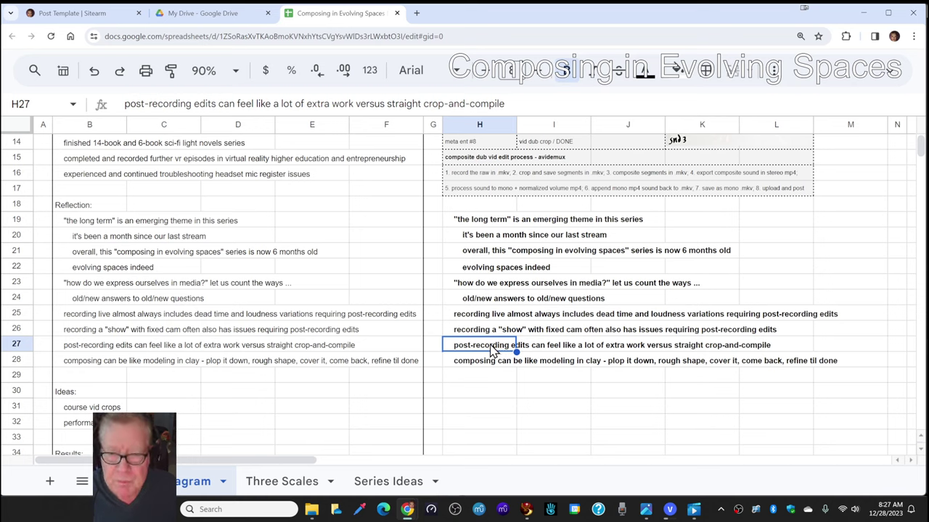
click(465, 368)
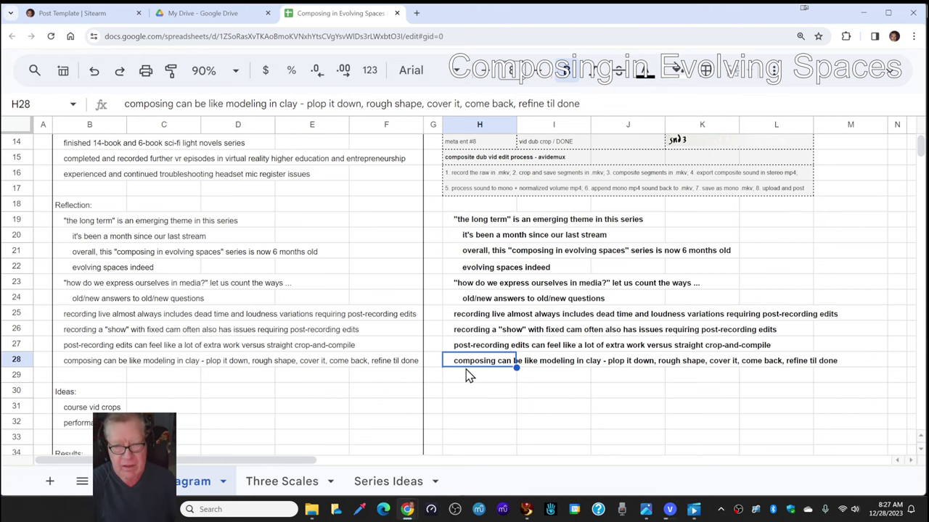
Step: Review the meta ent #6, #7 and #8 slate entries in H11, H13 and H14
scroll(490, 328, up, 3)
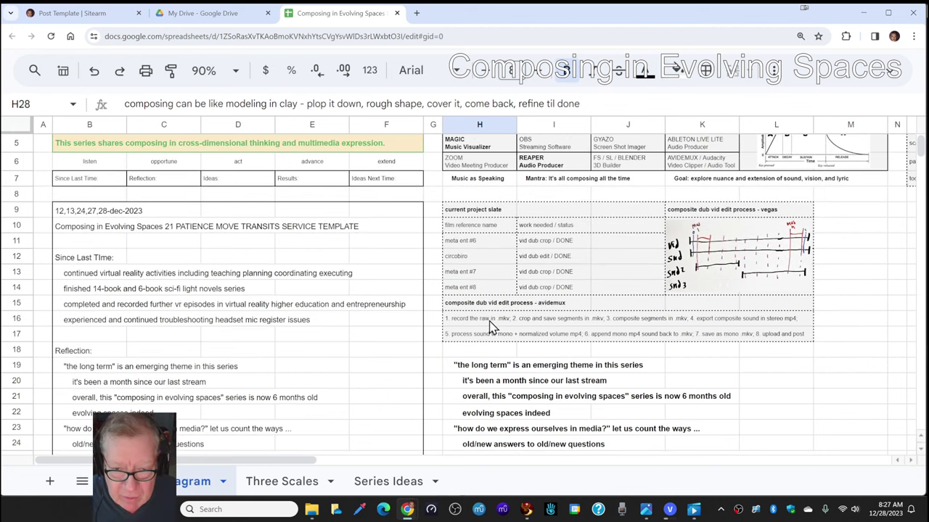
click(483, 246)
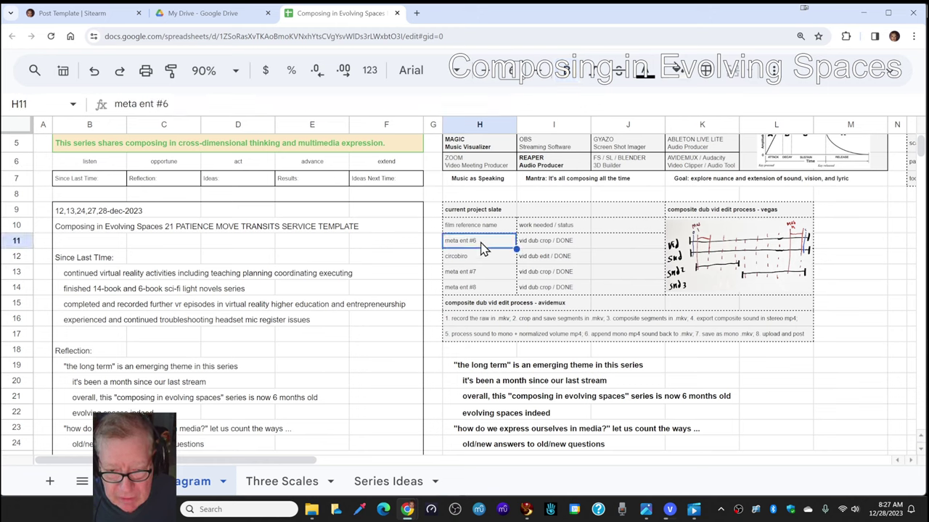
click(488, 274)
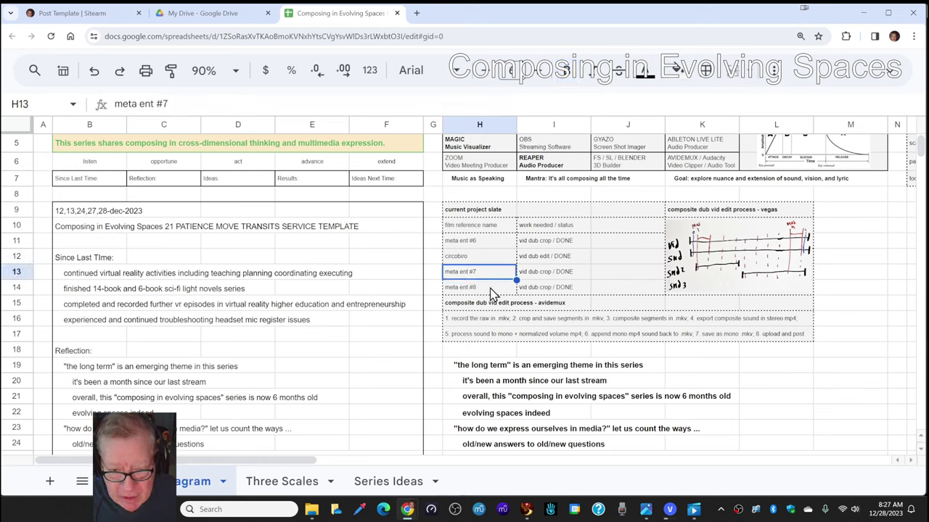
click(491, 292)
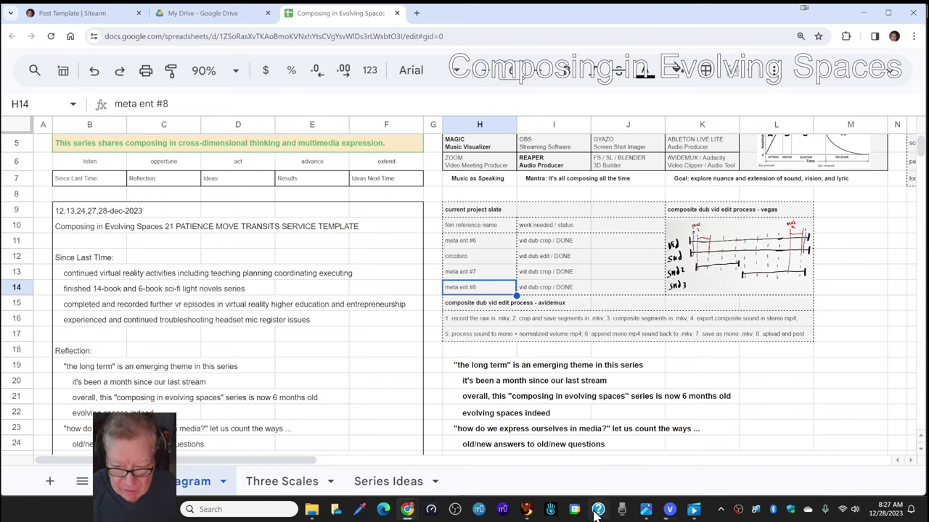
Step: Bring the Virtual Reality YouTube playlist window up beside the sheet
mouse_move(409, 511)
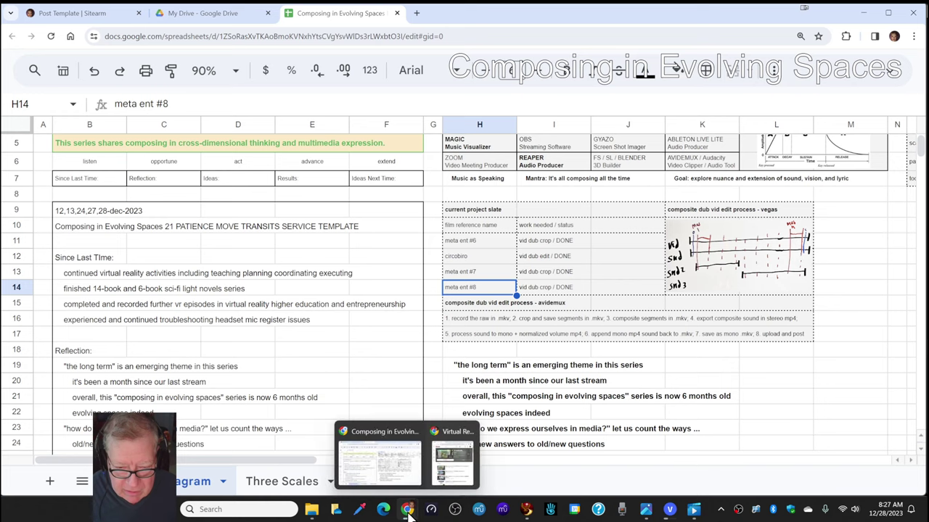
click(464, 471)
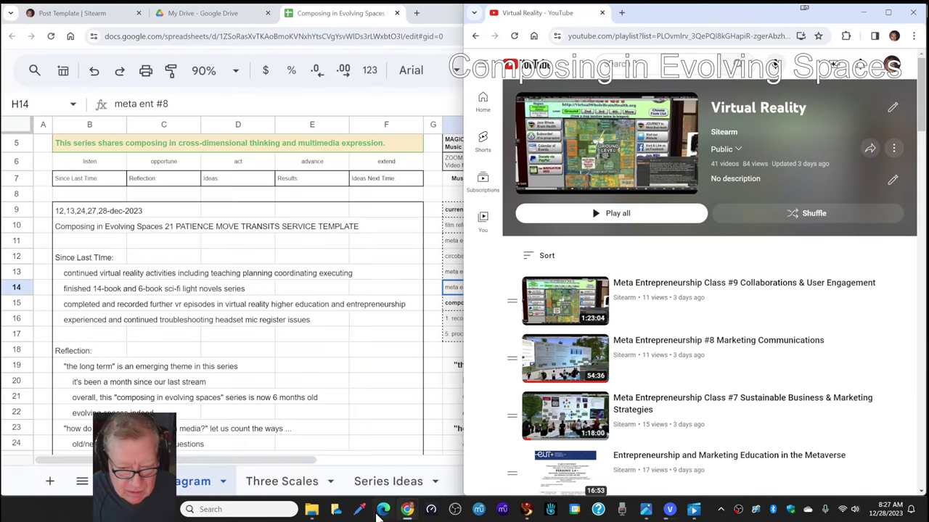
mouse_move(312, 511)
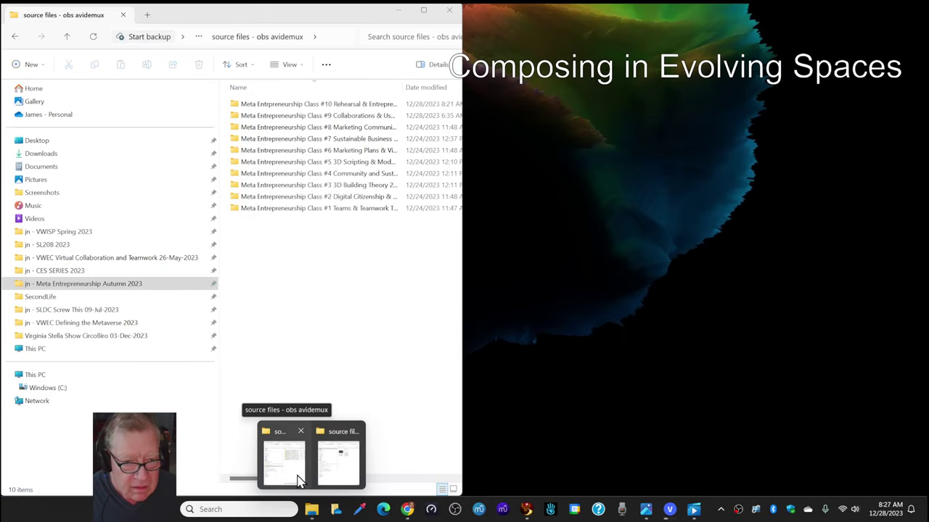
Step: In the source files folder, open the Meta Entrepreneurship Class #9 inputs folder
click(301, 482)
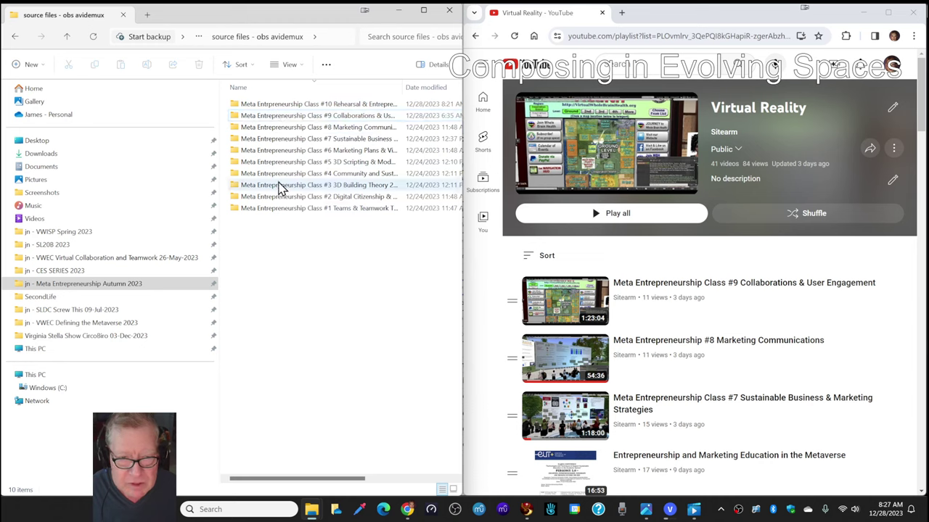
click(286, 124)
double_click(284, 120)
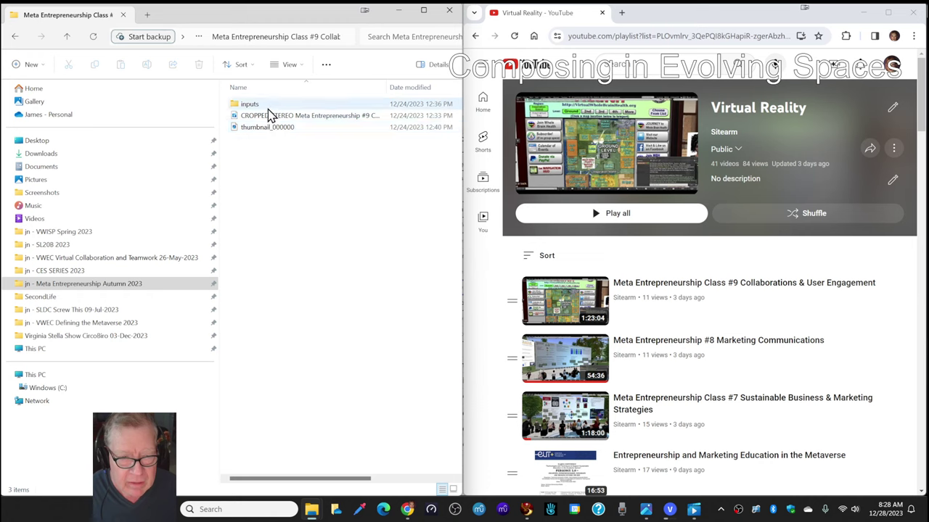
double_click(269, 108)
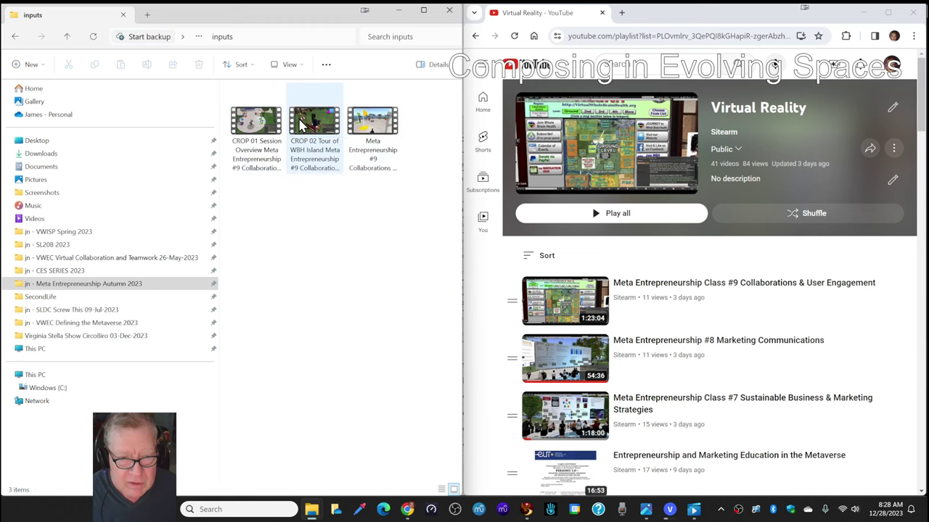
Step: Go back up to the class list and open the Class #7 Sustainable Business inputs folder
click(69, 40)
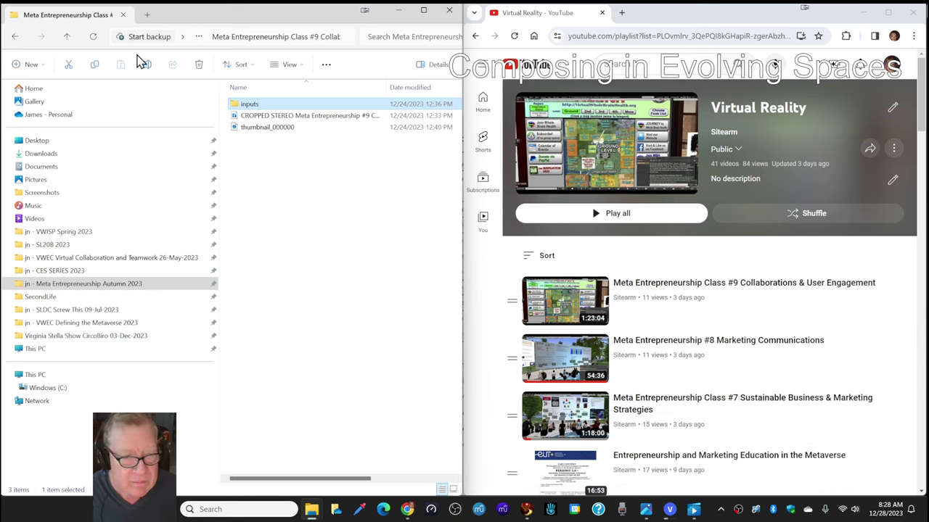
click(66, 36)
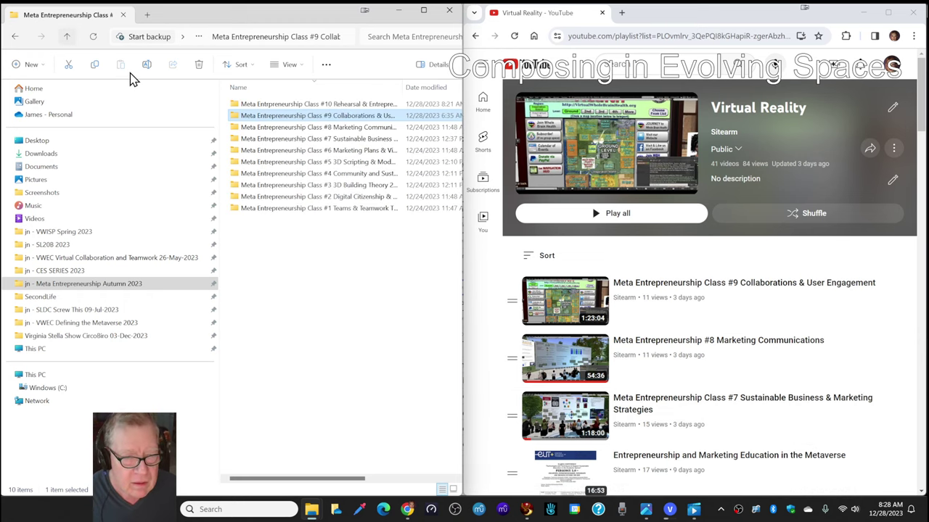
click(308, 139)
double_click(308, 139)
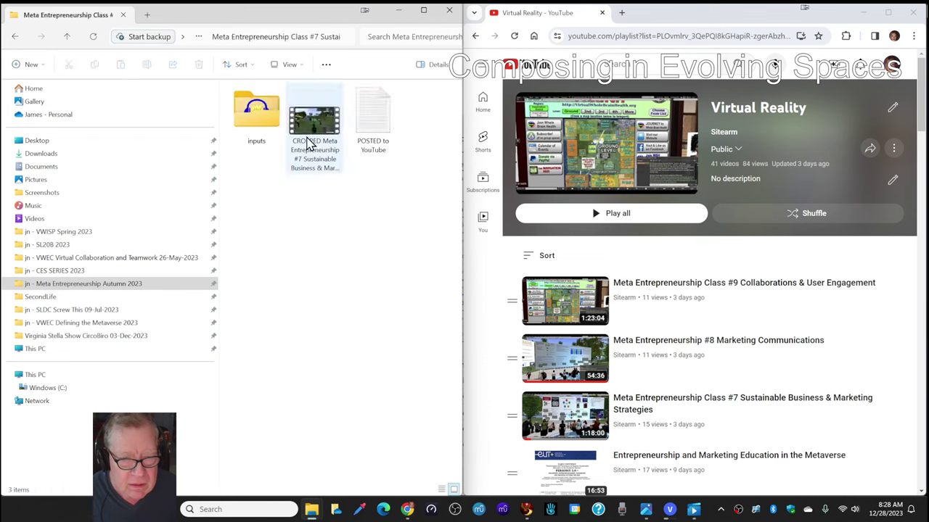
double_click(266, 139)
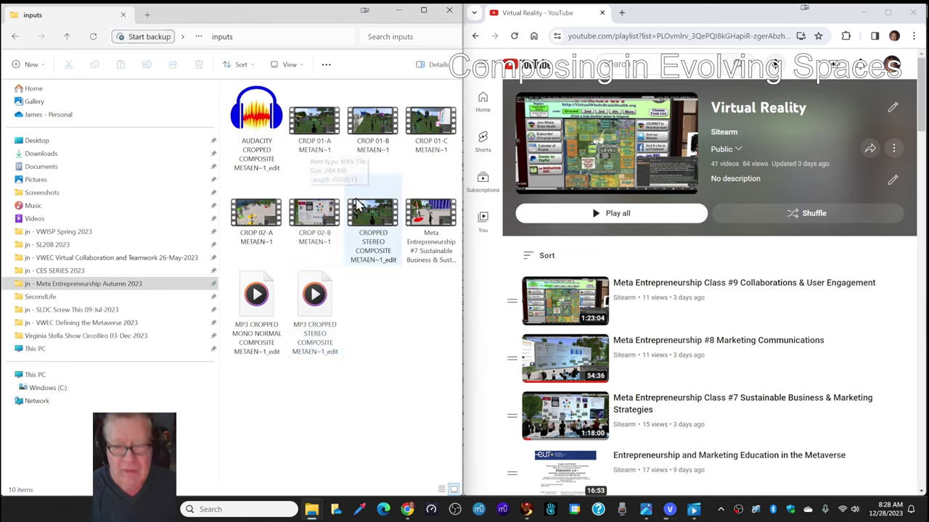
Step: Check the details of the 3.20 GB, 1:17:59 cropped stereo composite MKV in Class #7 inputs
mouse_move(390, 251)
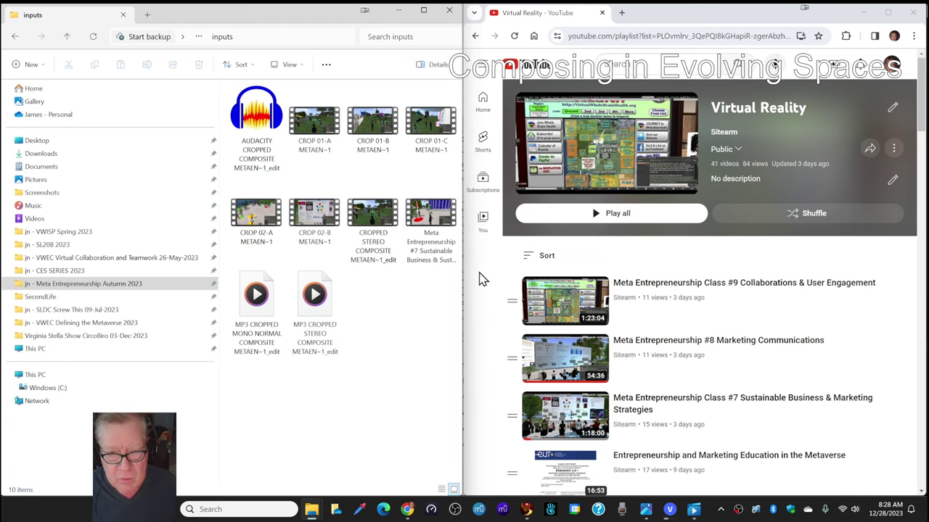
Step: Scroll further down the Virtual Reality playlist, then minimize the YouTube window
scroll(540, 317, down, 1)
scroll(540, 317, down, 1)
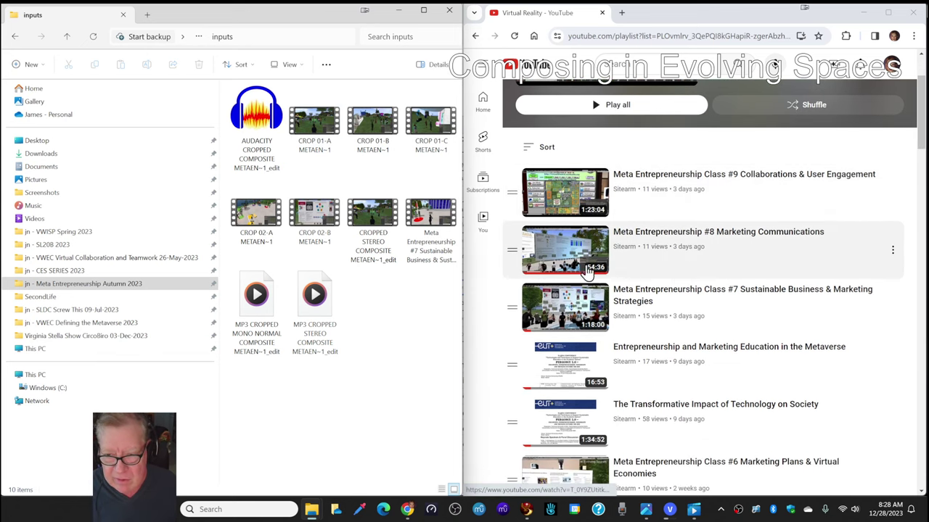
scroll(565, 290, down, 2)
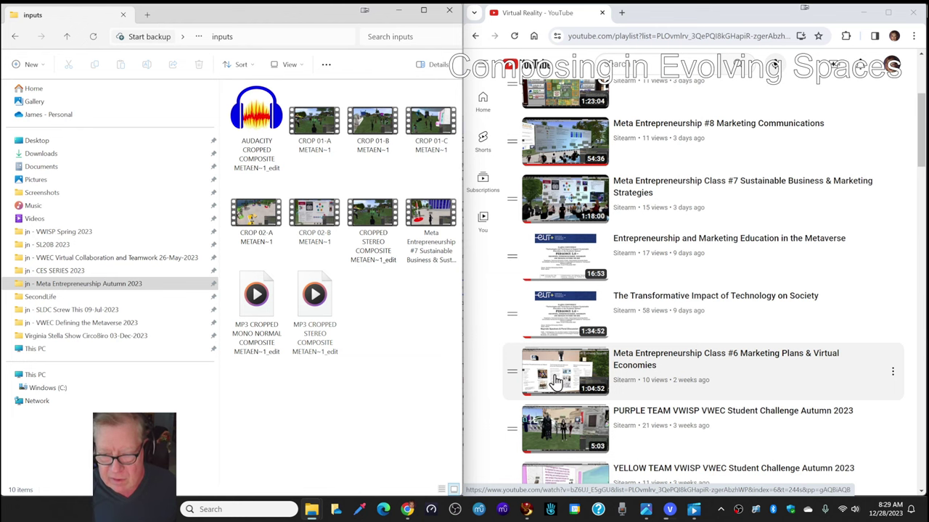
click(864, 12)
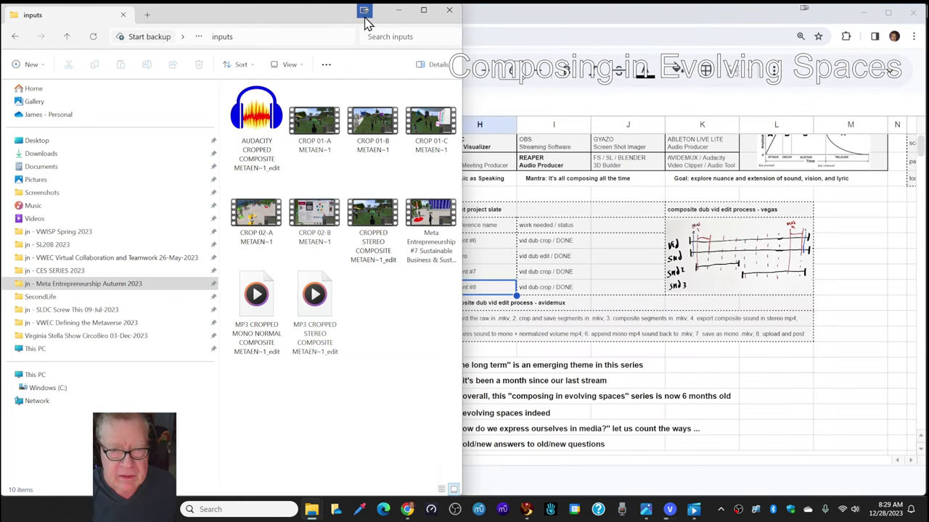
Step: Minimize File Explorer and bring VEGAS Pro's CircoBiro render, at 36%, to the front
click(399, 11)
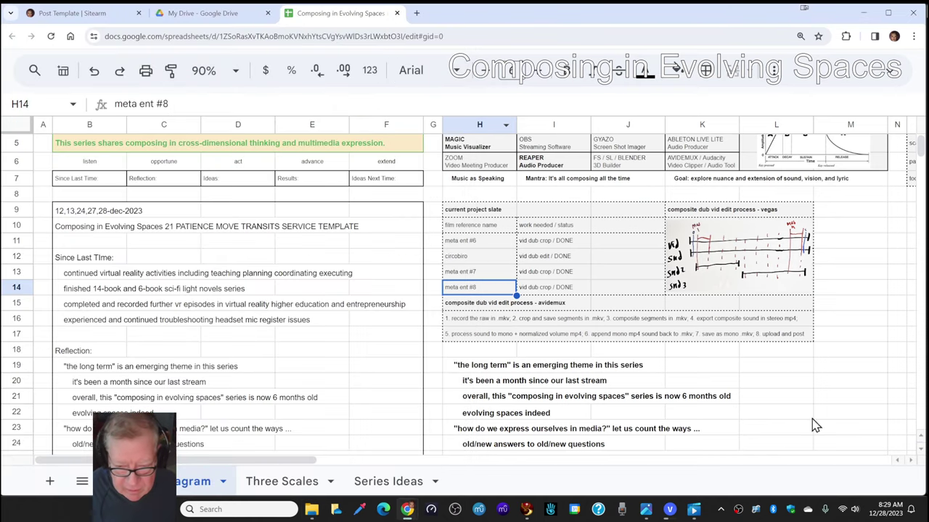
mouse_move(693, 509)
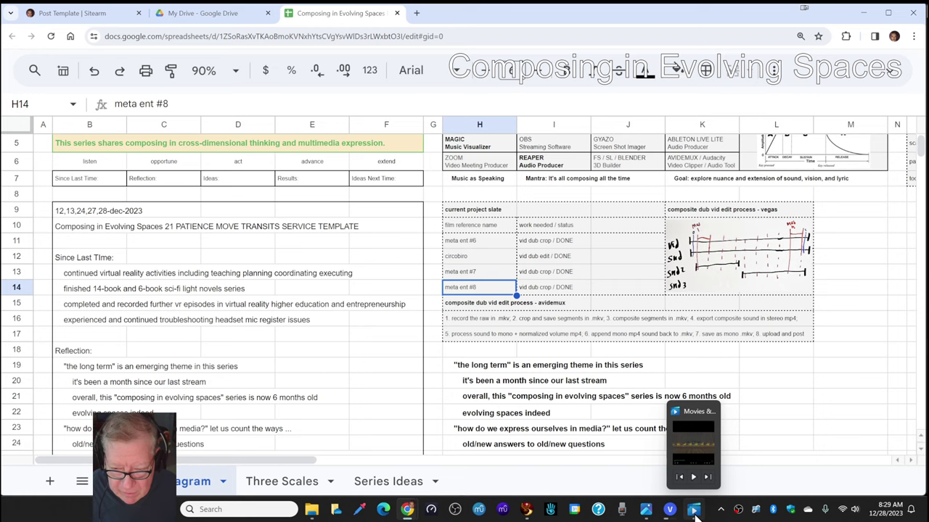
click(694, 510)
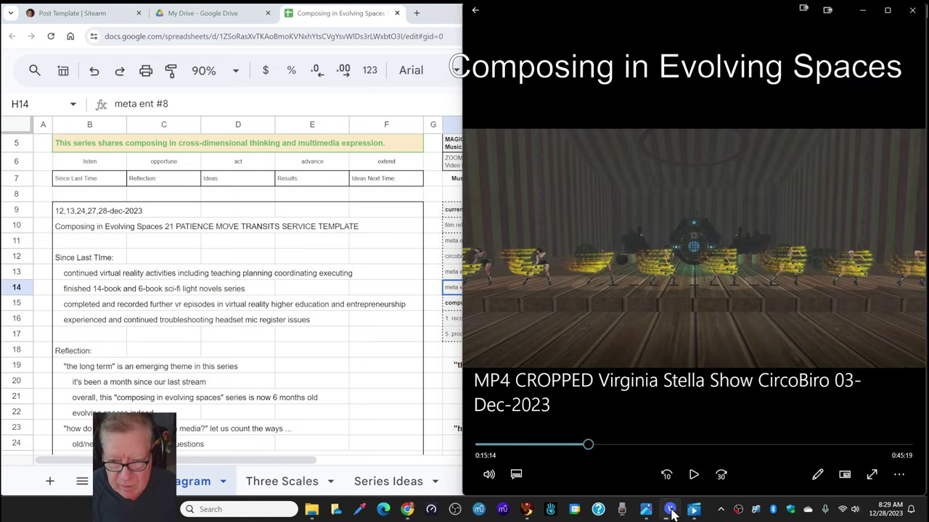
click(669, 510)
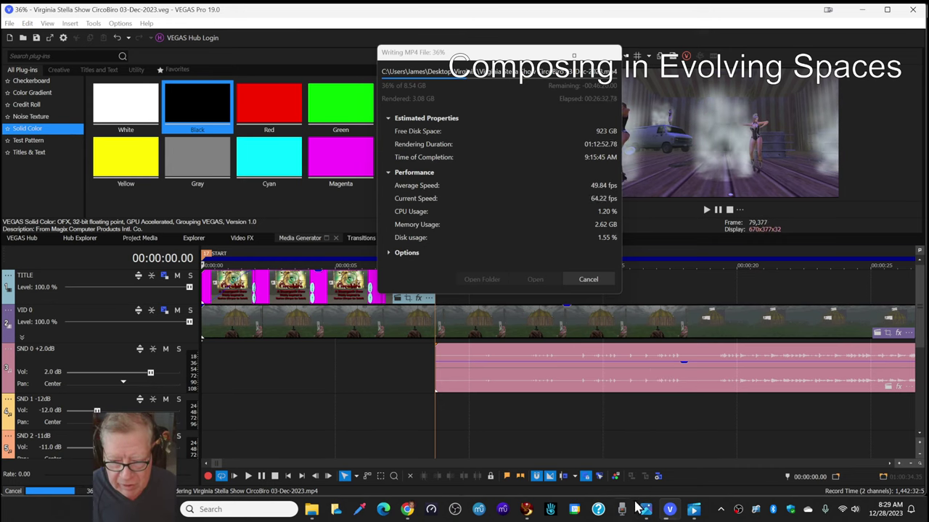
Step: Check the 36% CircoBiro render in VEGAS Pro, then minimize VEGAS to return to the recap sheet
click(694, 511)
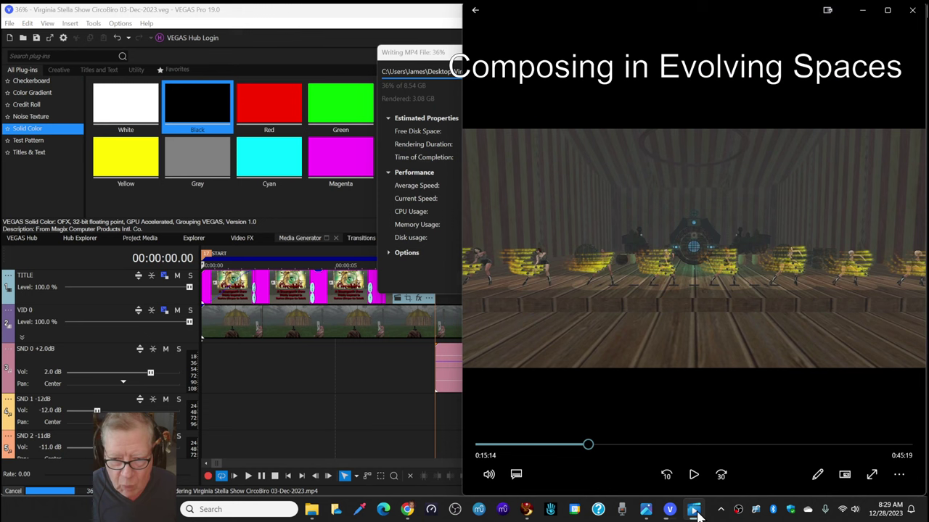
click(694, 511)
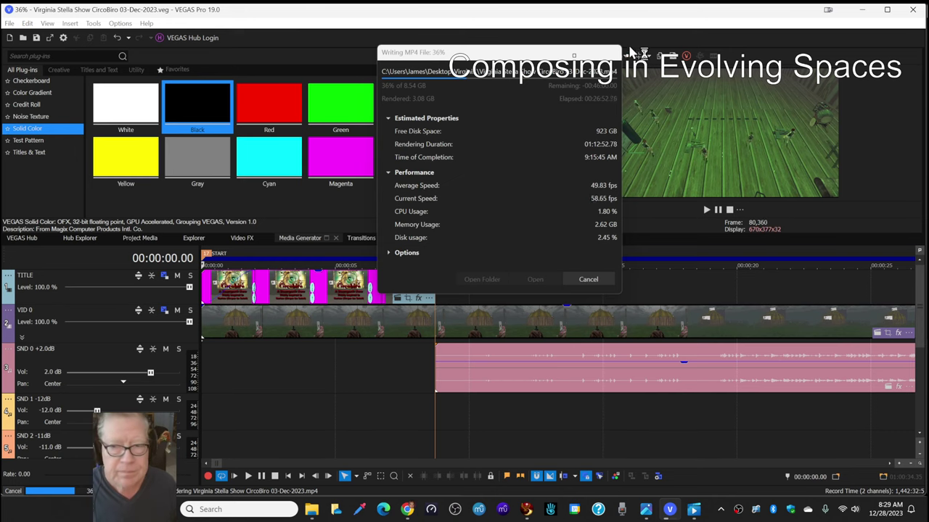
click(862, 15)
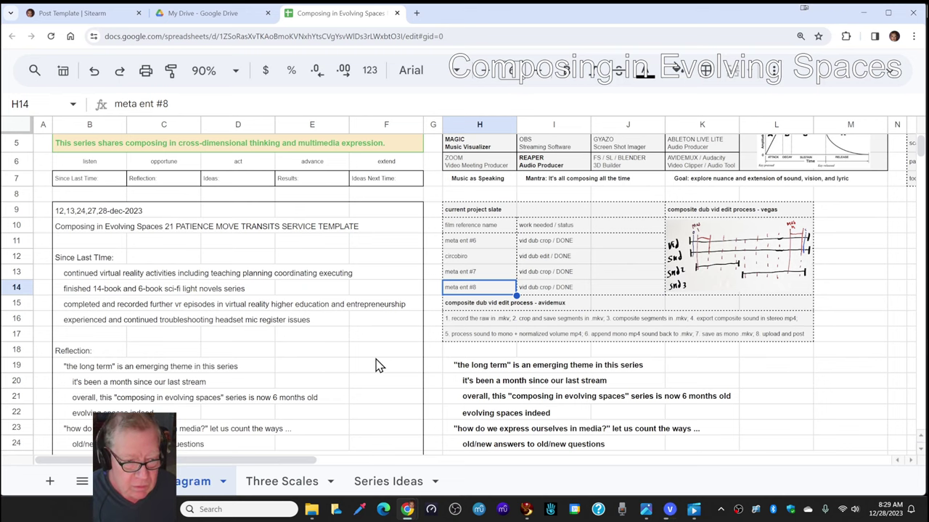
Step: Maximize the cropped CircoBiro video in Media Player, play it, and pause at 0:15:52
scroll(377, 364, down, 3)
scroll(377, 365, down, 5)
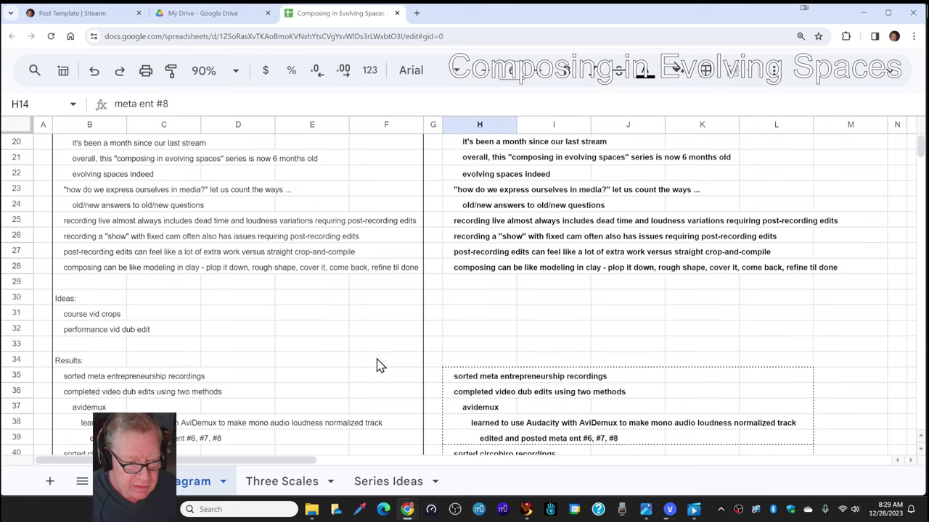
click(693, 510)
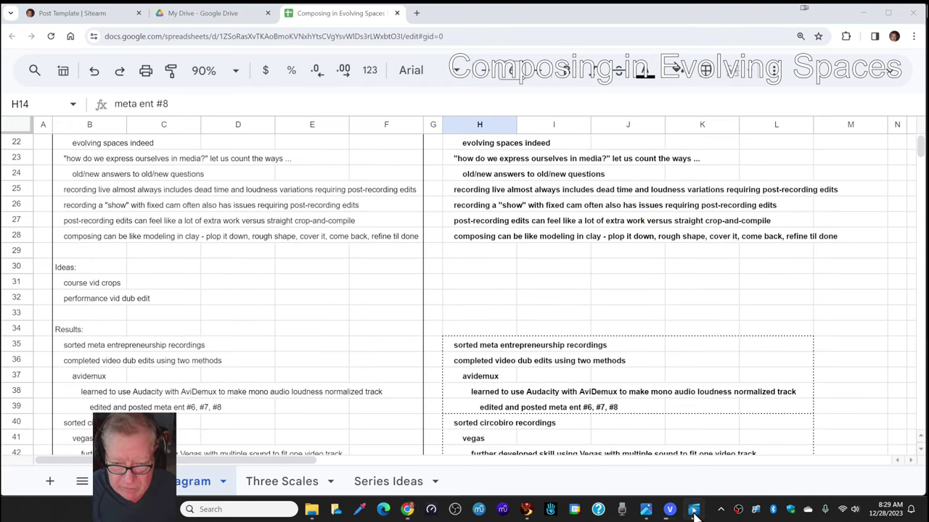
click(887, 13)
click(368, 231)
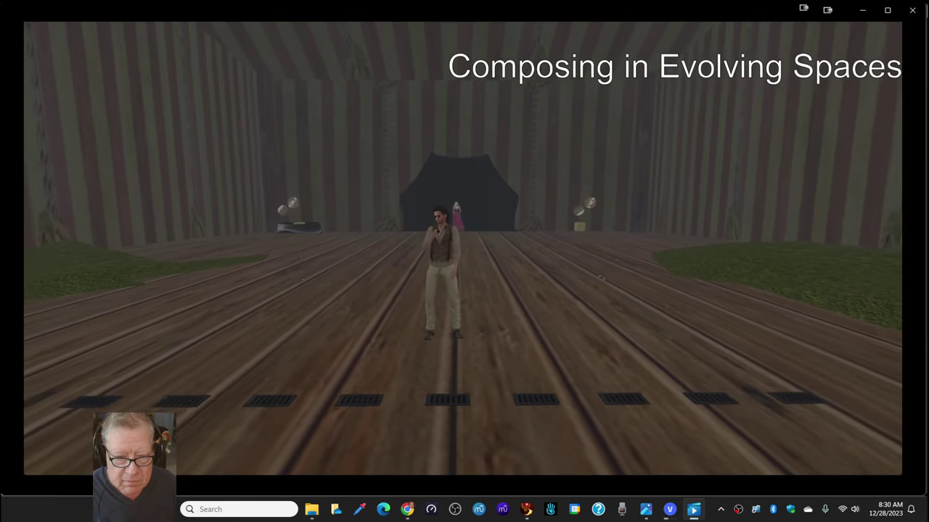
click(149, 37)
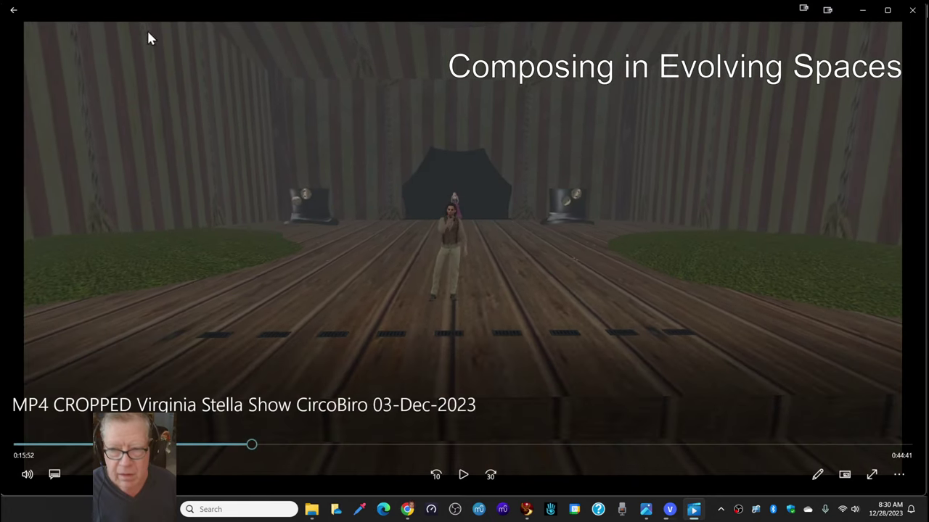
Step: Minimize the video player and scroll the recap sheet down to Ideas Next Time
click(862, 10)
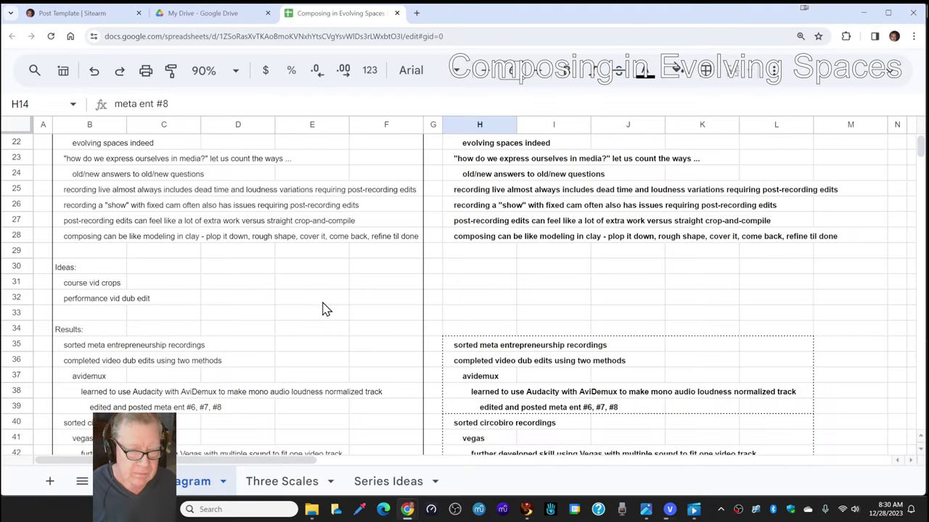
scroll(324, 311, down, 4)
scroll(324, 312, down, 2)
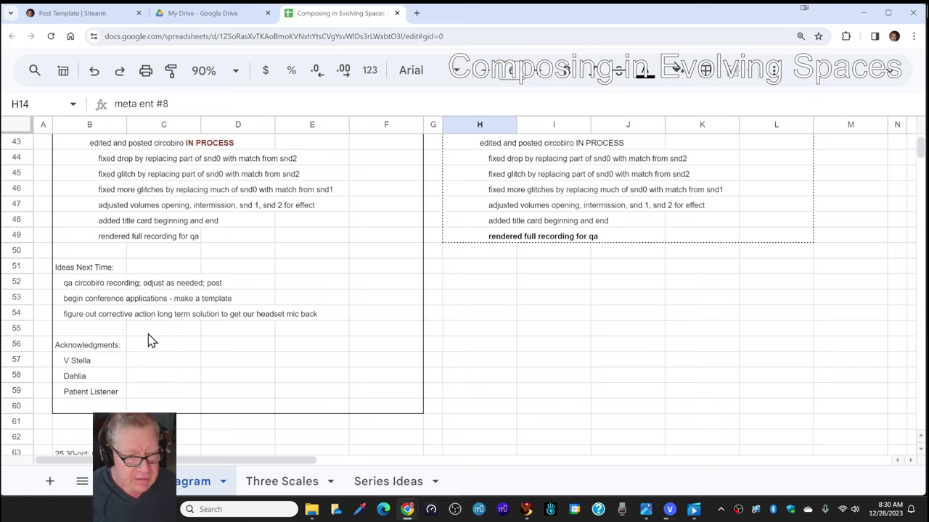
Step: Review the Ideas Next Time entries in B52–B54, ending on the headset mic note, then scroll up toward Results
click(90, 287)
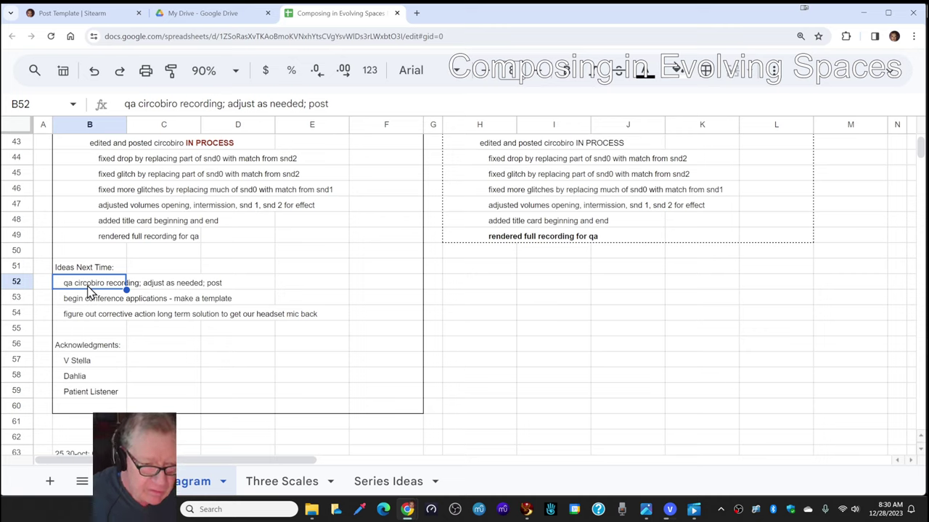
click(88, 300)
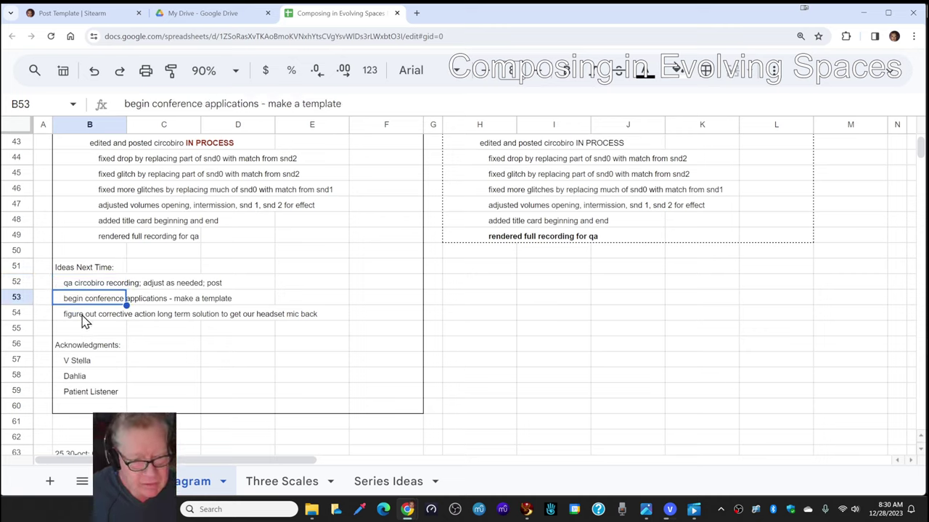
click(84, 319)
click(84, 305)
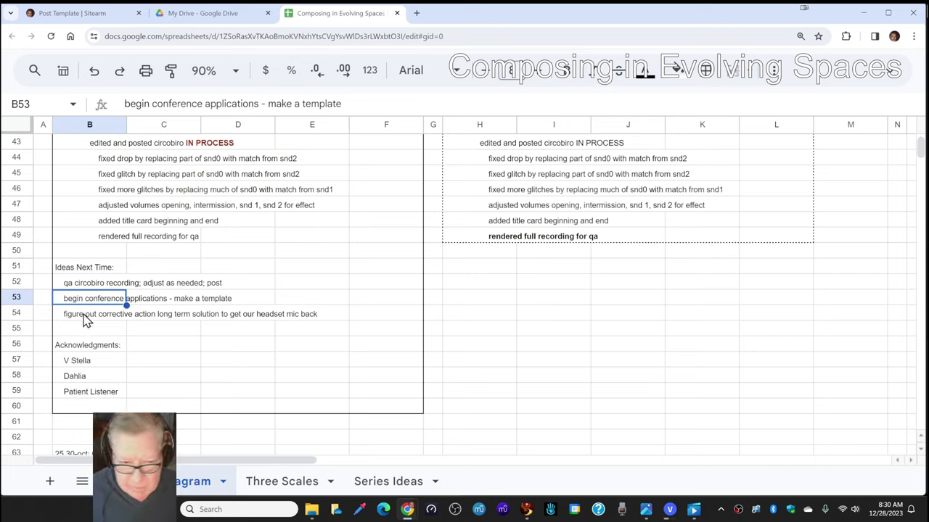
click(86, 319)
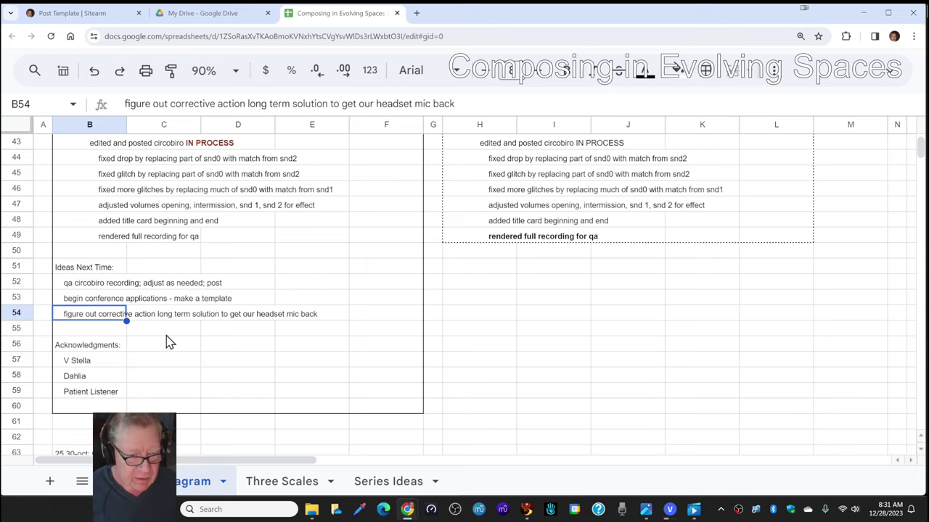
scroll(181, 342, up, 5)
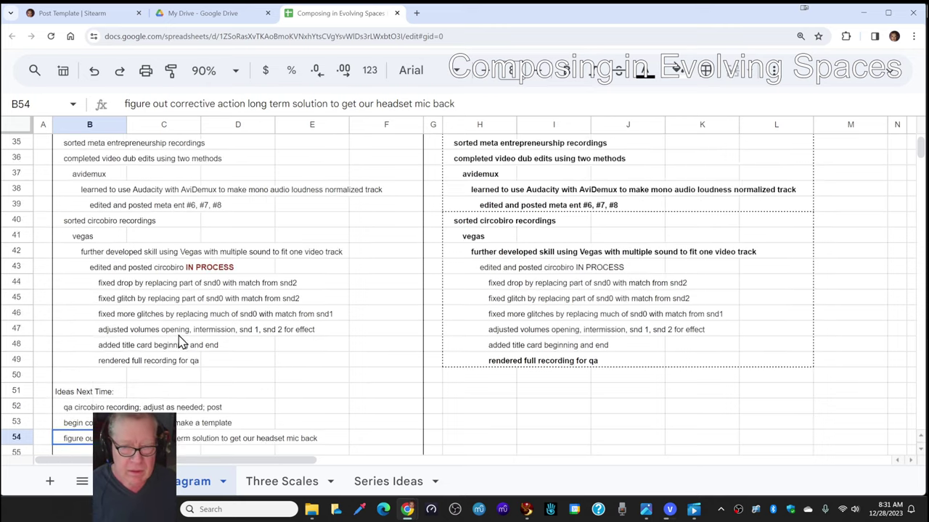